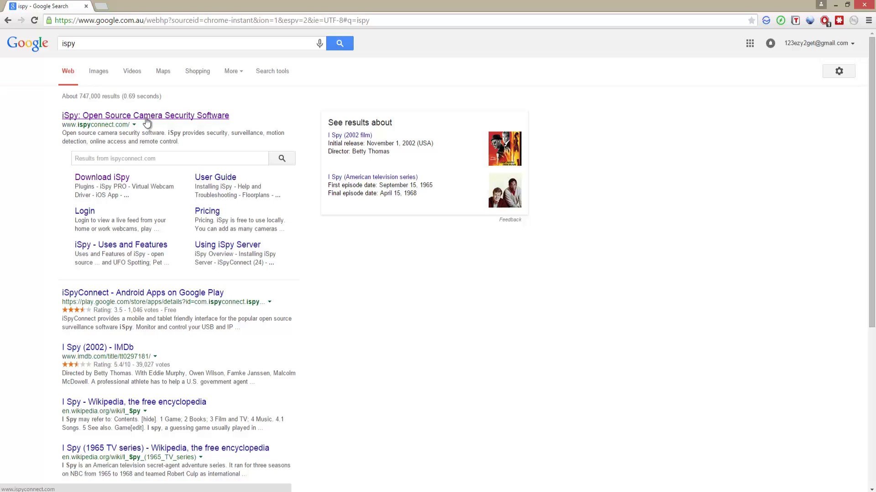
Step: Go to ispyconnect.com's iSpy download page and place the 64-bit zip on the desktop
{"action": "left_click", "coordinate": [147, 117]}
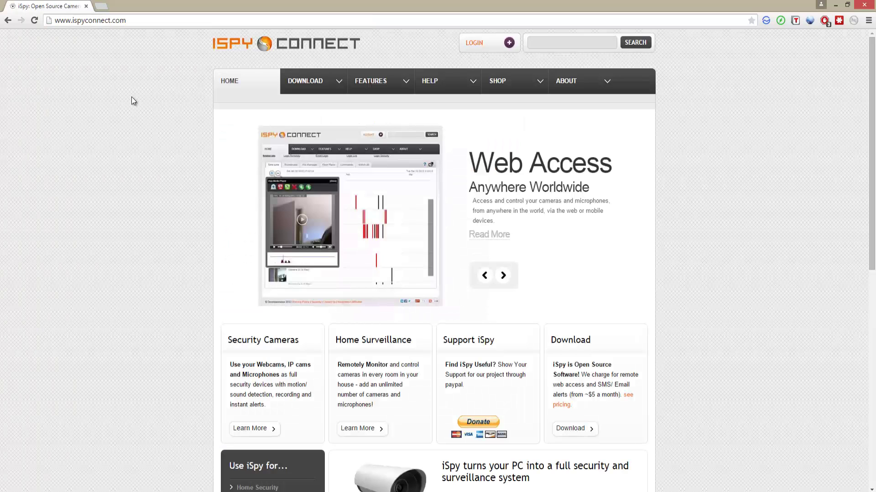
{"action": "mouse_move", "coordinate": [328, 82]}
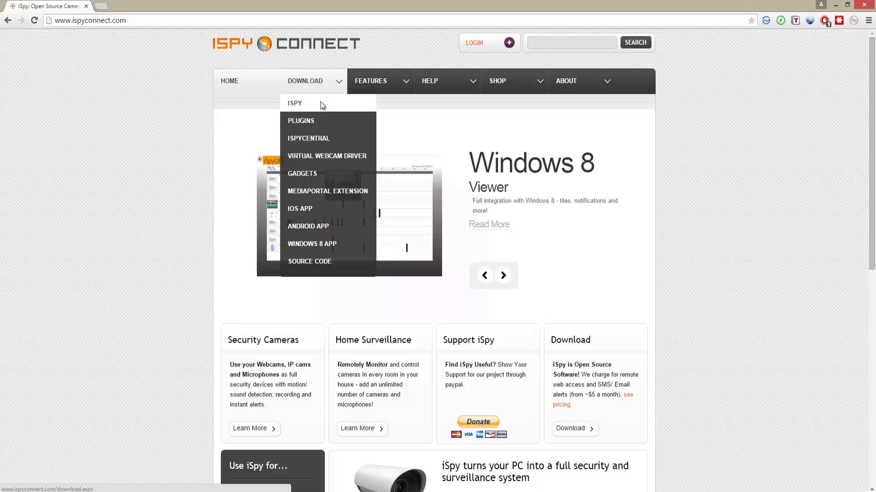
{"action": "left_click", "coordinate": [320, 103]}
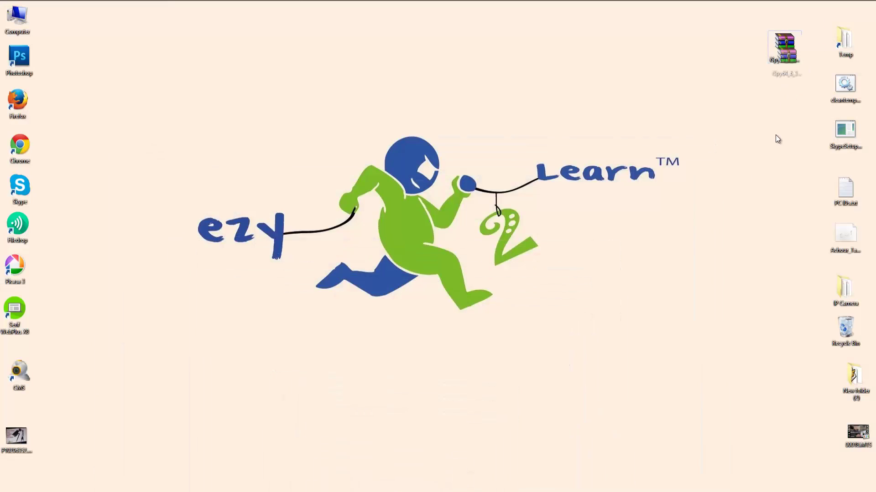
{"action": "left_click_drag", "start_coordinate": [777, 139], "coordinate": [595, 231]}
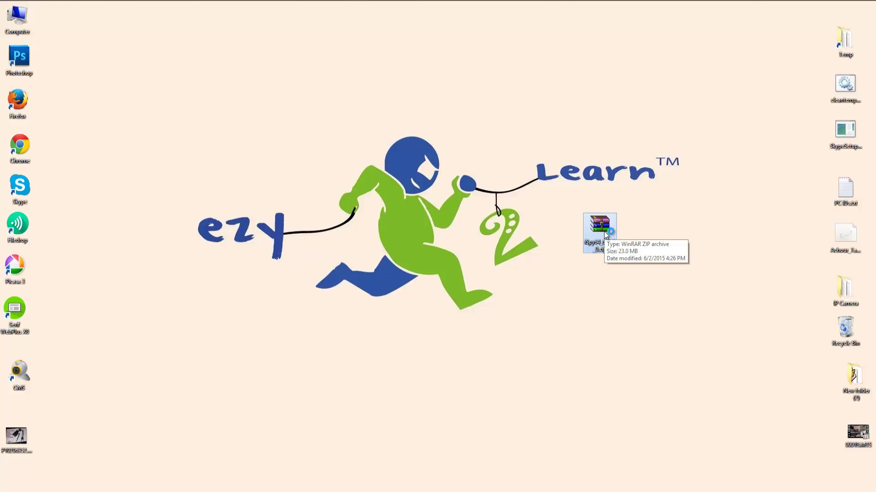
Step: Open iSpy64_6_3_7_0.zip in WinRAR and launch the iSpySetup.msi installer
{"action": "double_click", "coordinate": [602, 233]}
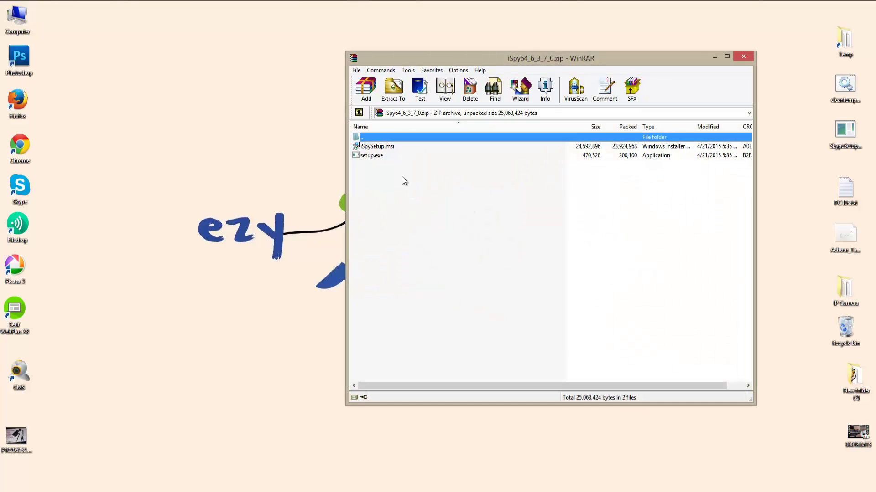
{"action": "left_click", "coordinate": [377, 147]}
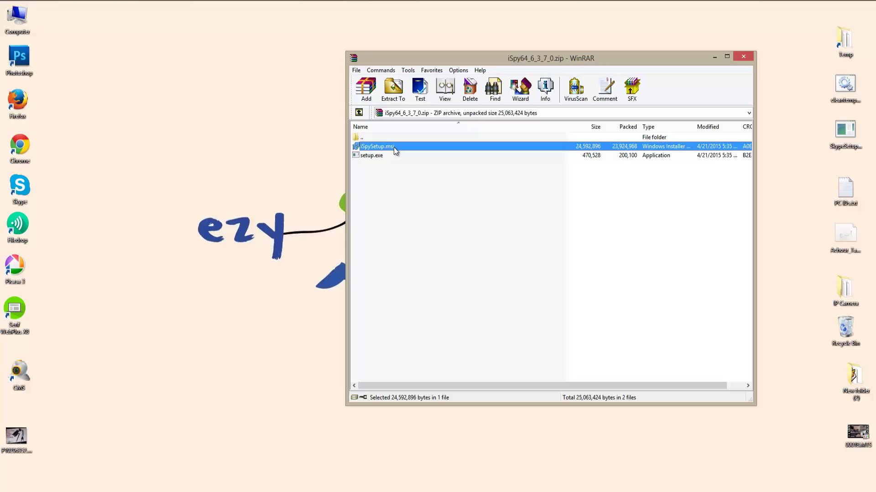
{"action": "left_click", "coordinate": [367, 155]}
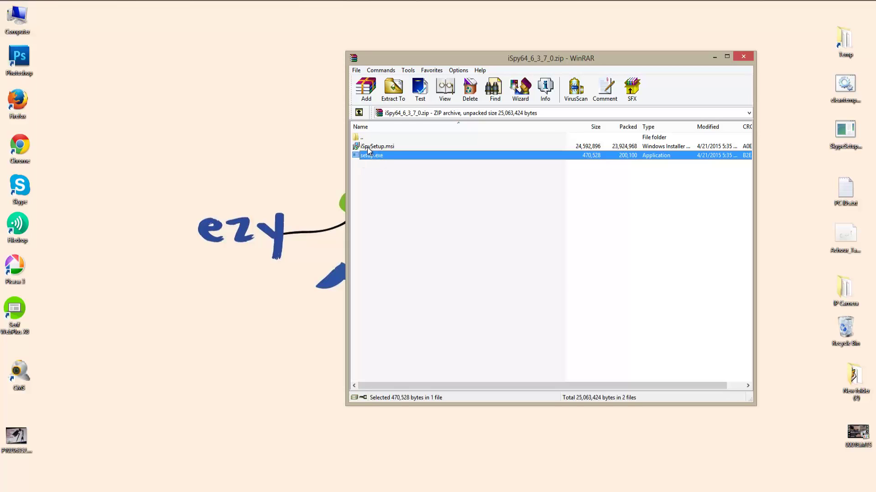
{"action": "double_click", "coordinate": [388, 146]}
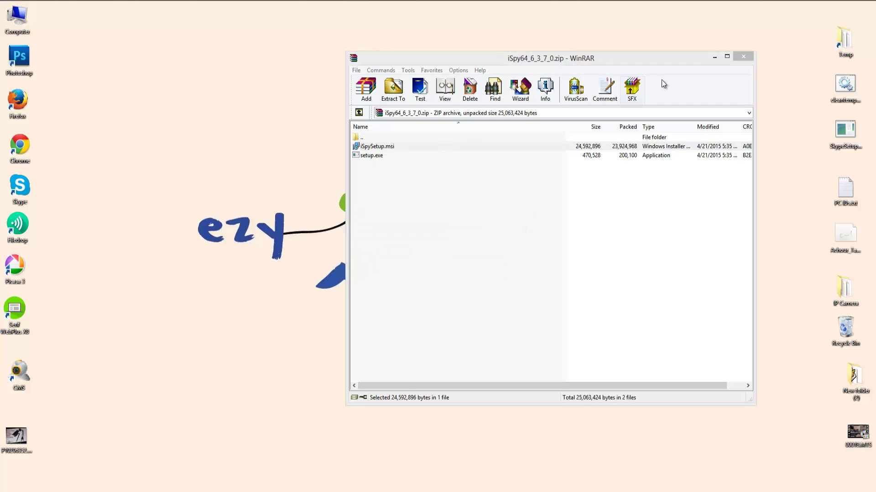
Step: Install iSpy (64 bit) with a desktop shortcut and launch it when setup finishes
{"action": "left_click", "coordinate": [714, 57]}
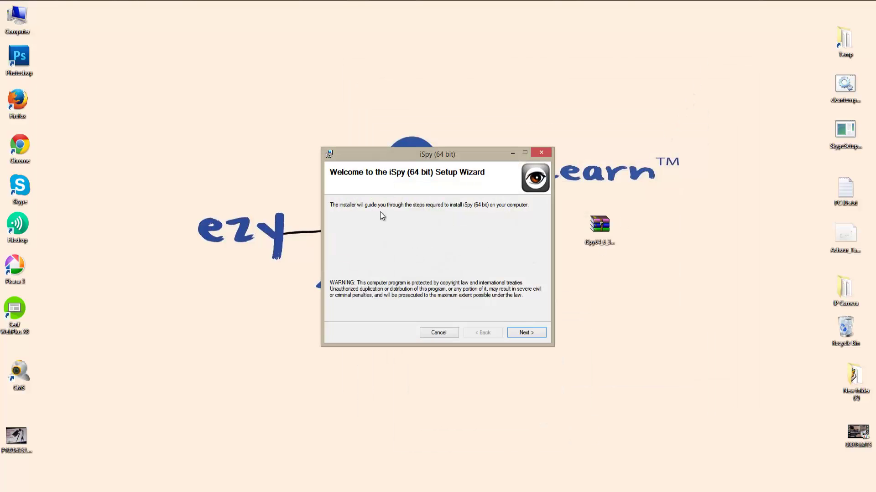
{"action": "left_click", "coordinate": [533, 333]}
{"action": "left_click", "coordinate": [534, 332]}
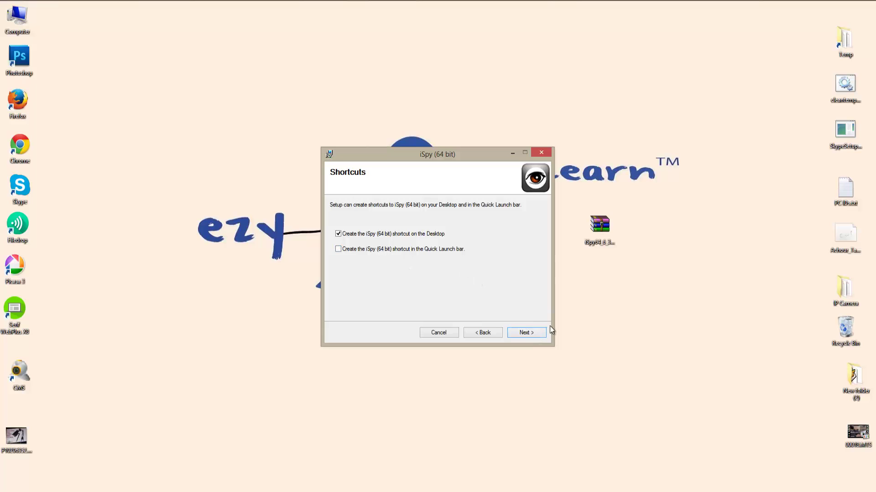
{"action": "left_click", "coordinate": [528, 333]}
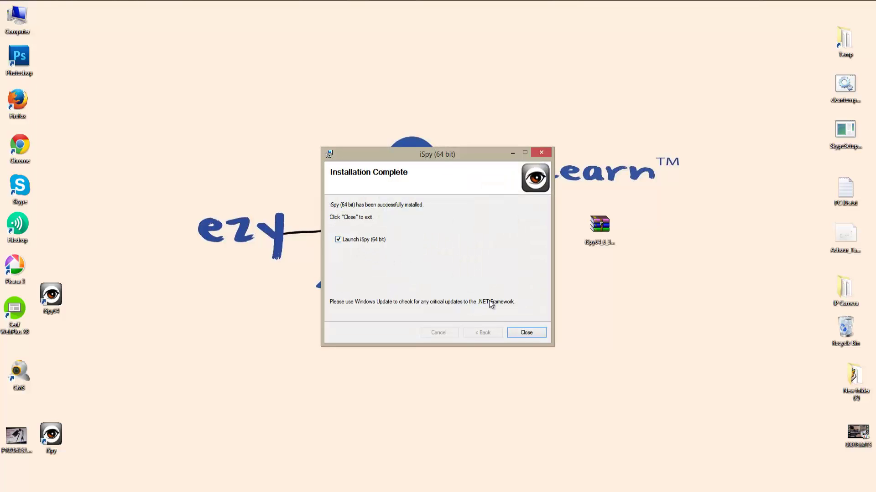
{"action": "left_click", "coordinate": [522, 333]}
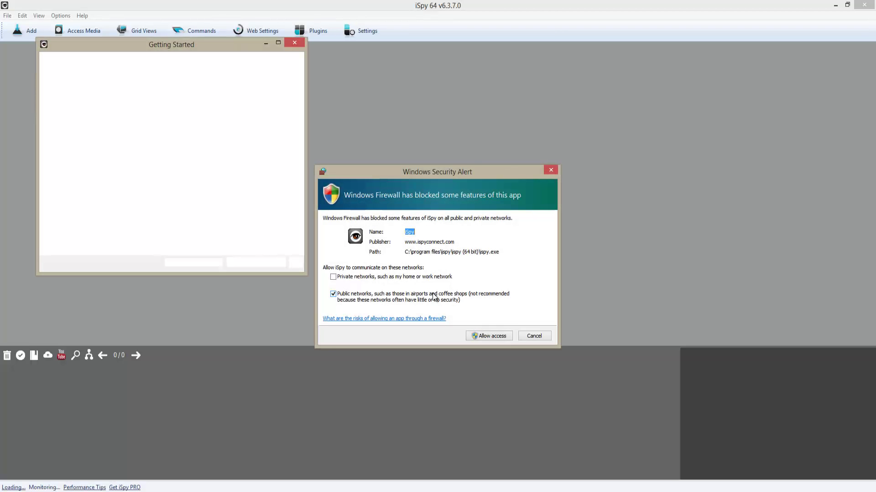
Step: Allow iSpy through the firewall on private networks only, then dismiss the Script Error and Getting Started
{"action": "left_click", "coordinate": [333, 278]}
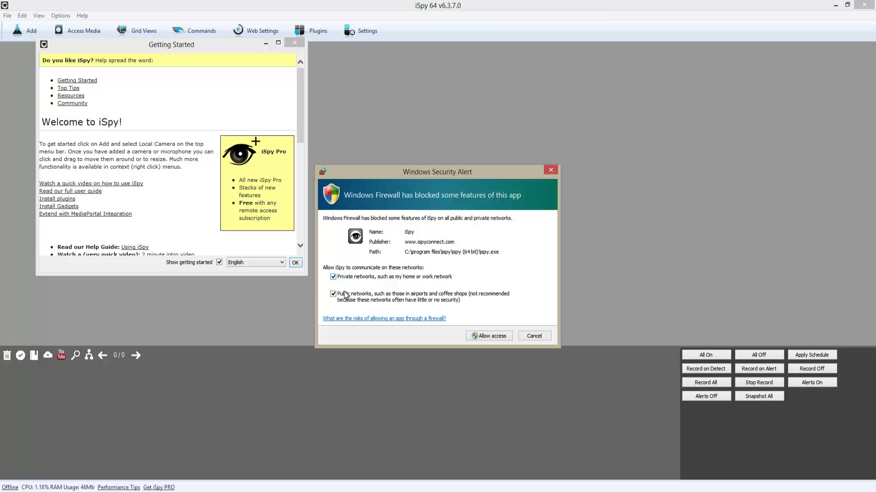
{"action": "left_click", "coordinate": [333, 294]}
{"action": "left_click", "coordinate": [504, 337]}
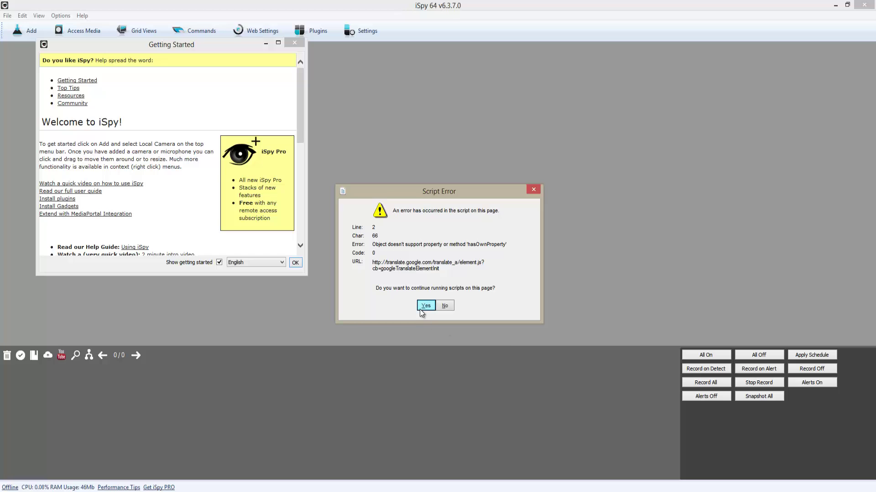
{"action": "left_click", "coordinate": [440, 306]}
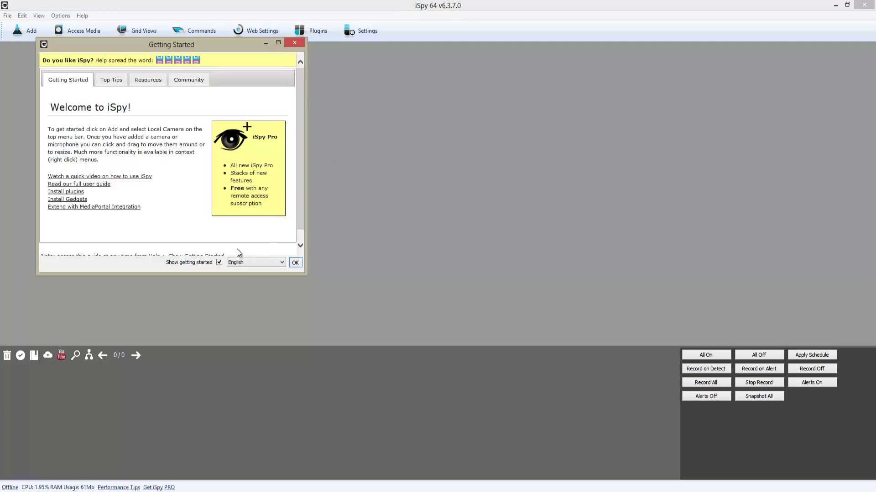
{"action": "left_click", "coordinate": [295, 262]}
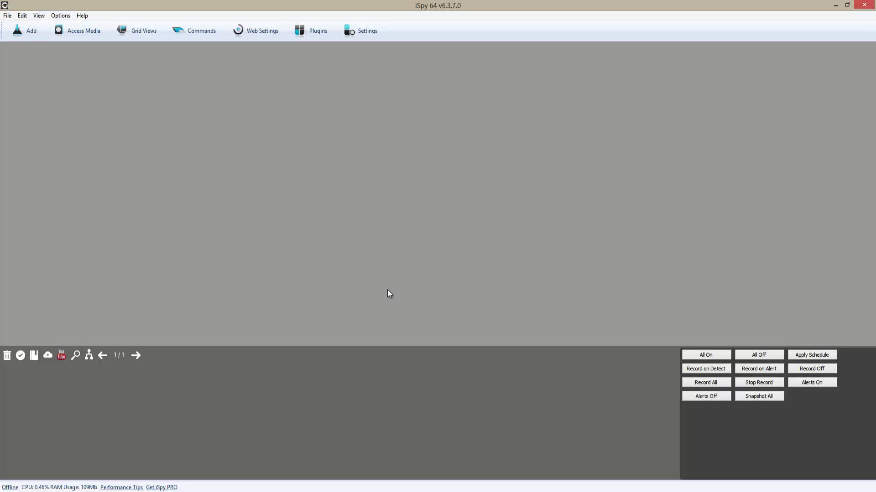
Step: In Settings > Storage, add a new media directory and browse for its location
{"action": "left_click", "coordinate": [364, 30]}
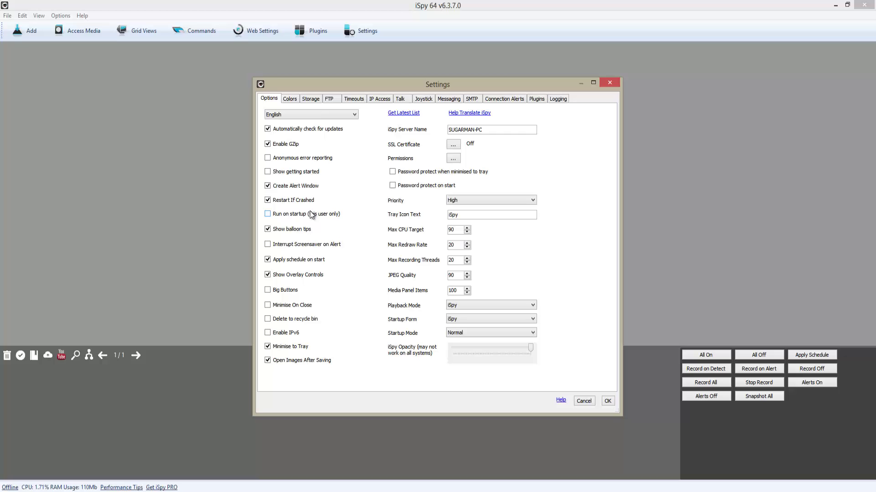
{"action": "left_click", "coordinate": [311, 99]}
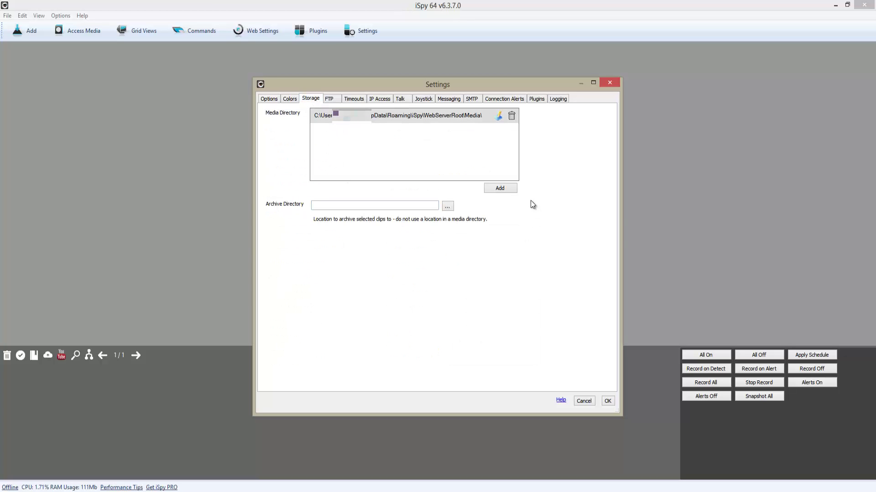
{"action": "left_click", "coordinate": [500, 188]}
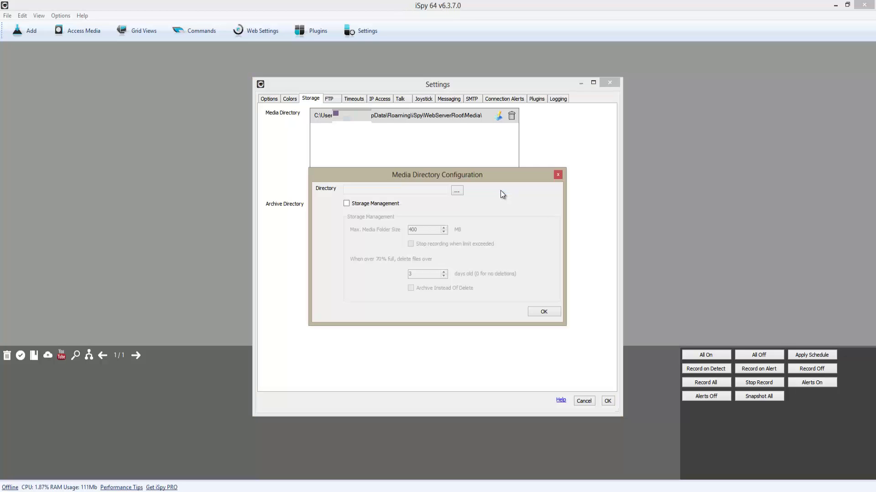
{"action": "left_click", "coordinate": [457, 191]}
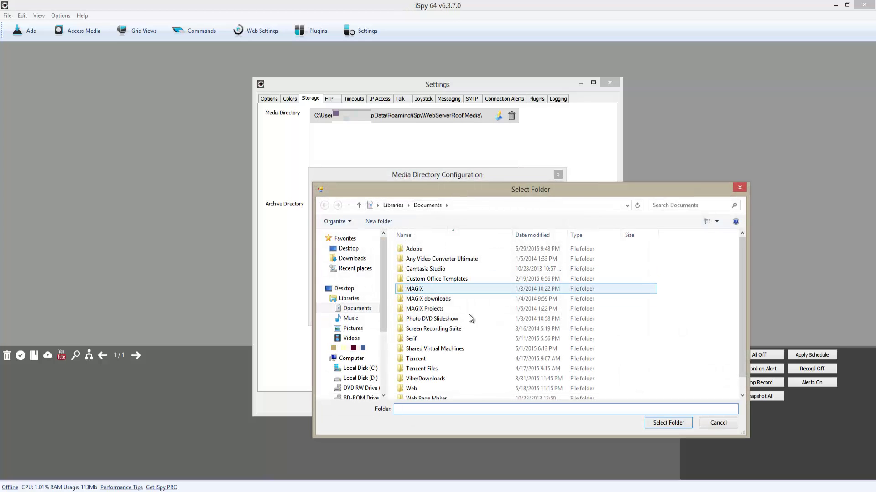
Step: Create a new Desktop folder named 'Recording' and select it as the media directory
{"action": "left_click", "coordinate": [352, 252]}
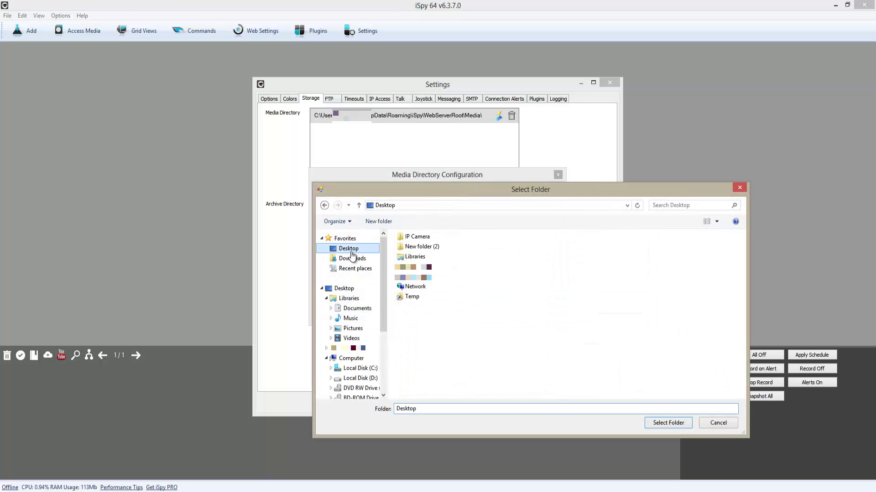
{"action": "right_click", "coordinate": [467, 264]}
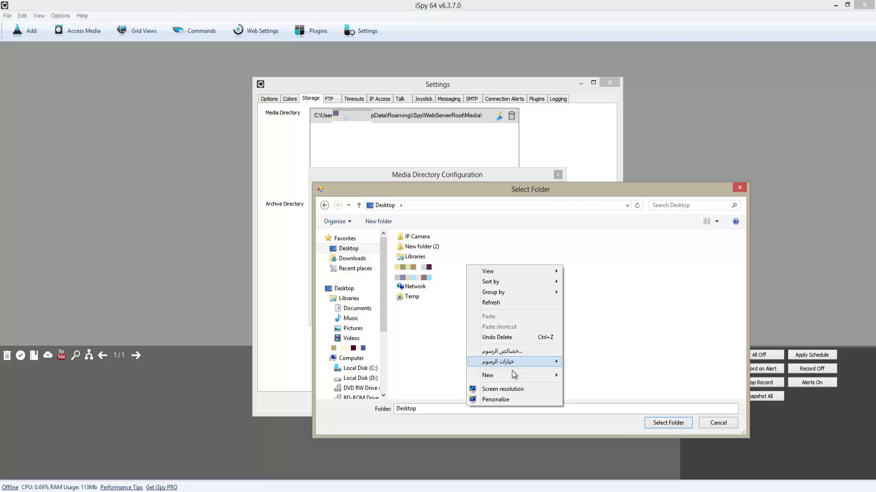
{"action": "mouse_move", "coordinate": [514, 375]}
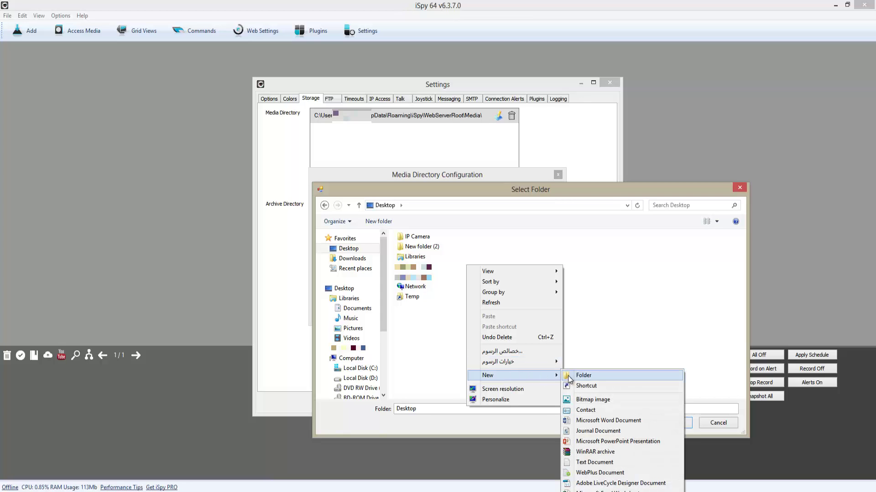
{"action": "left_click", "coordinate": [569, 376]}
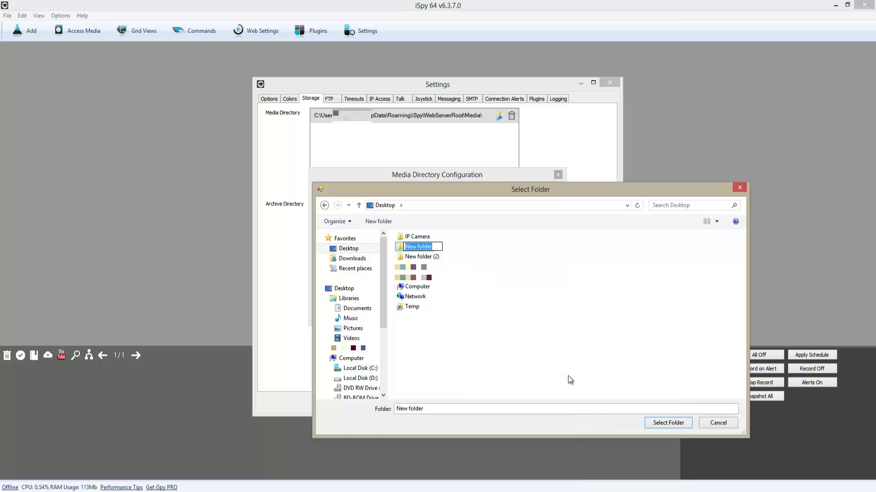
{"action": "type", "text": "Recording"}
{"action": "key", "text": "Return"}
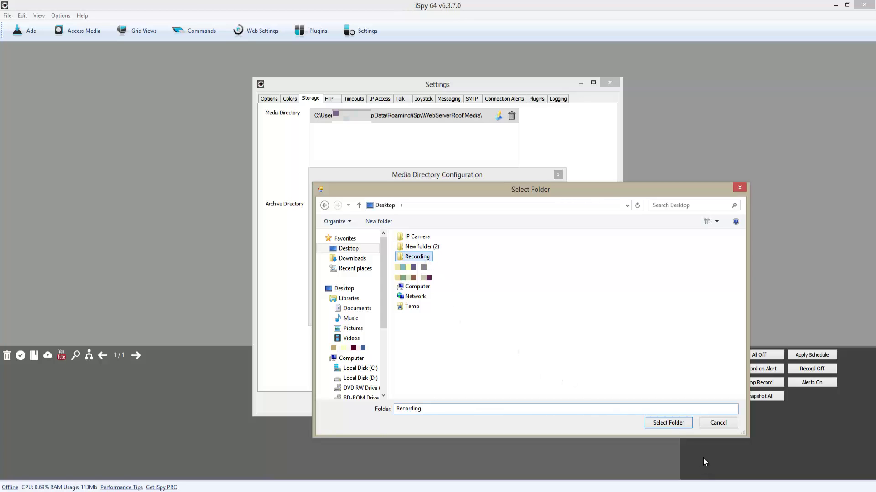
{"action": "left_click", "coordinate": [664, 426]}
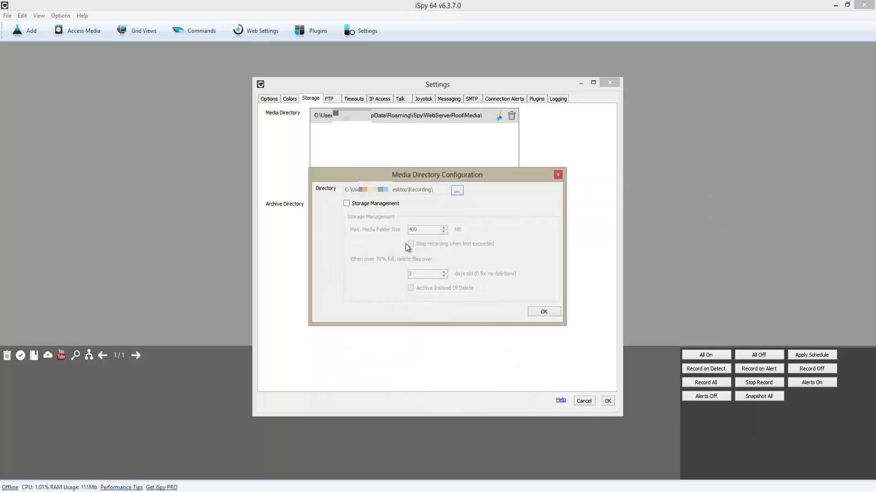
Step: Enable storage management on Recording, delete the WebServerRoot\Media entry, and save settings
{"action": "left_click", "coordinate": [371, 204]}
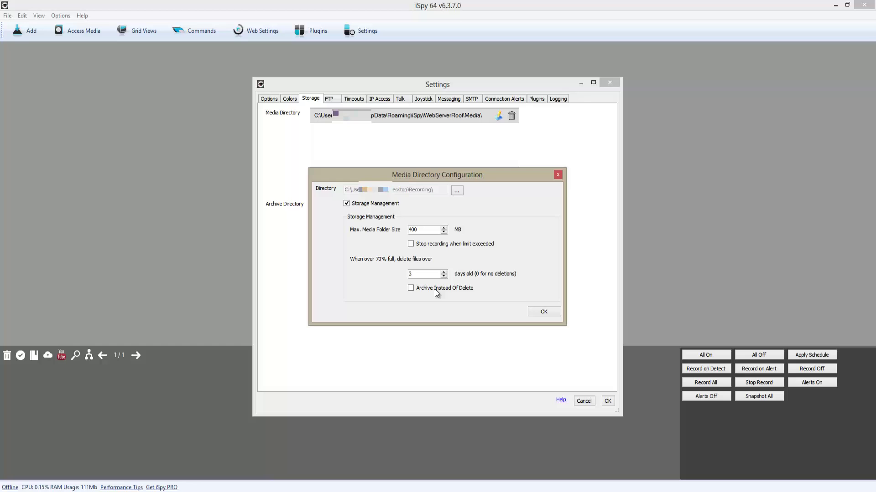
{"action": "left_click", "coordinate": [543, 312]}
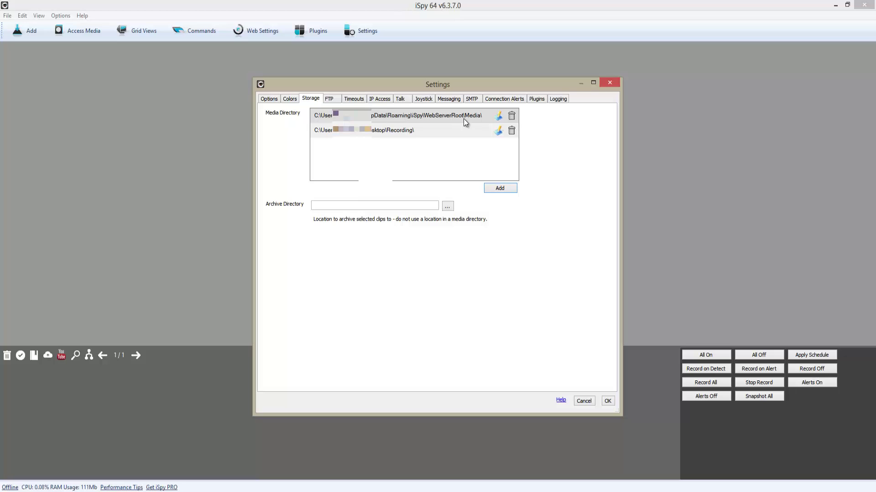
{"action": "left_click", "coordinate": [511, 117]}
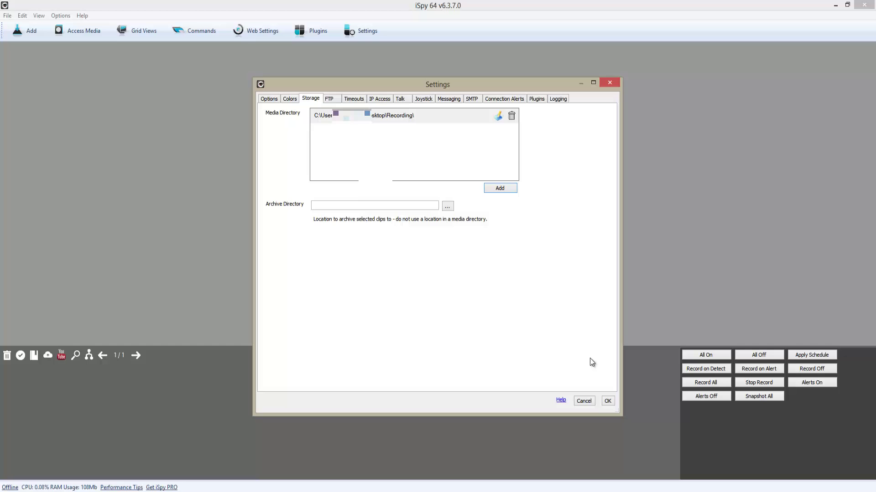
{"action": "left_click", "coordinate": [607, 403]}
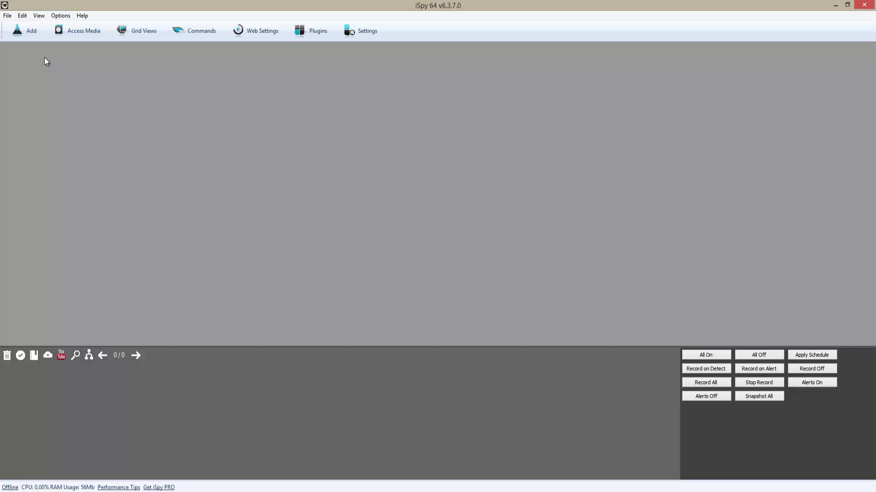
Step: Add an ONVIF camera as Camera 1 and enter the camera's username and password
{"action": "left_click", "coordinate": [19, 35]}
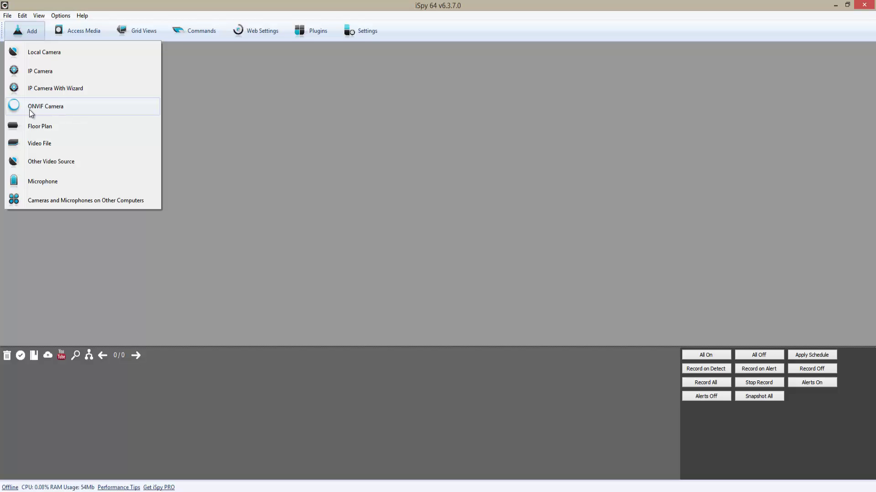
{"action": "left_click", "coordinate": [59, 108]}
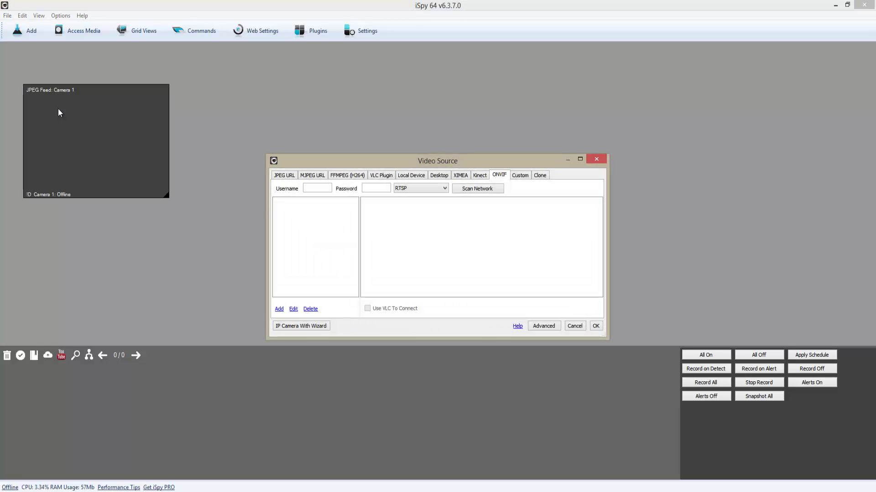
{"action": "left_click", "coordinate": [317, 188]}
{"action": "type", "text": "adamin"}
{"action": "key", "text": "Tab"}
{"action": "type", "text": "********"}
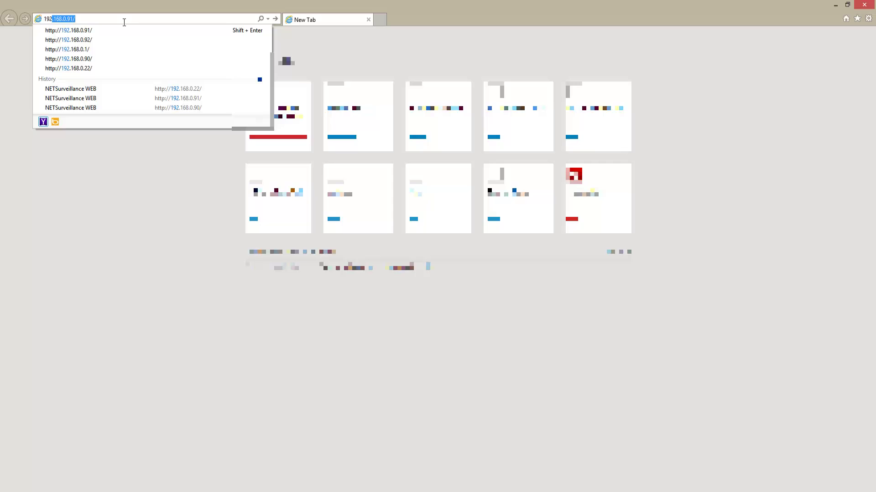
Step: Open 192.168.0.91 in the browser and log into NETSurveillance WEB with the camera password
{"action": "type", "text": ".168.0.91/"}
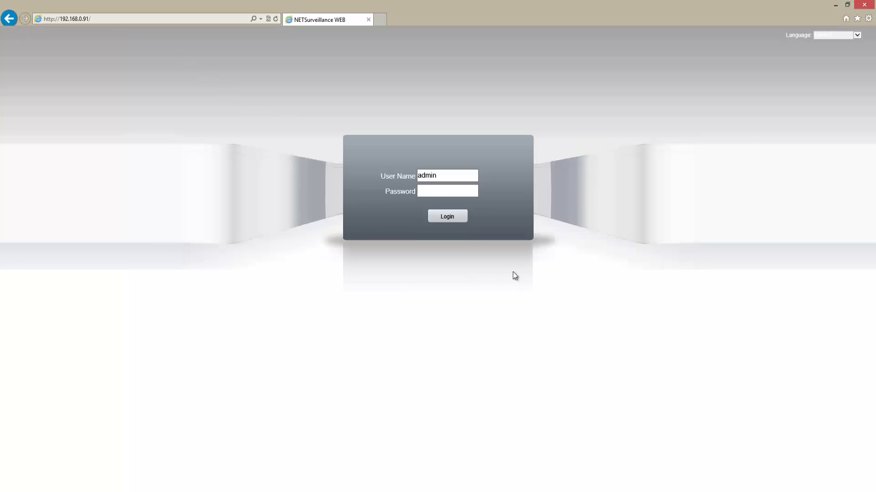
{"action": "left_click", "coordinate": [432, 189]}
{"action": "type", "text": "1"}
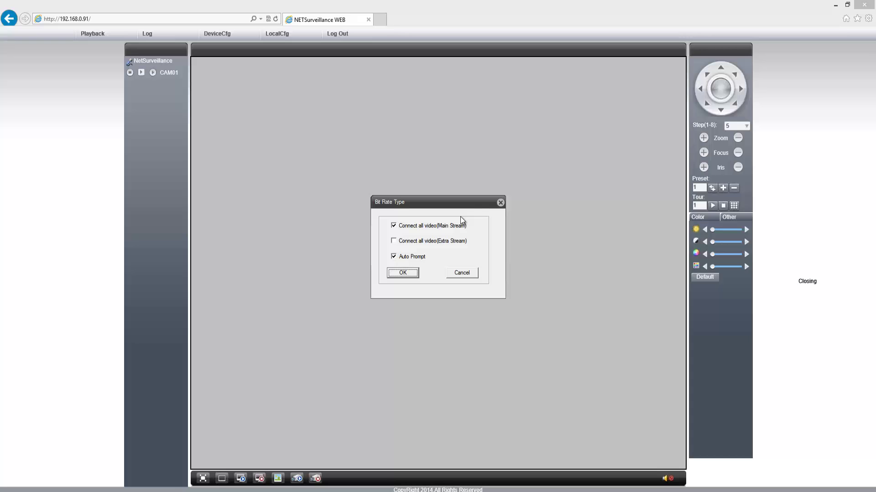
Step: Connect to CAM01's main stream and open the Device config System settings page
{"action": "left_click", "coordinate": [414, 275]}
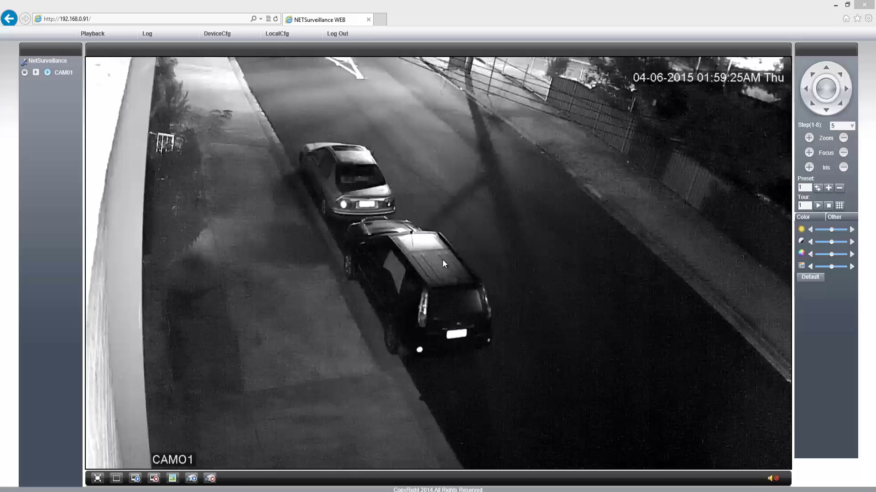
{"action": "left_click", "coordinate": [209, 34]}
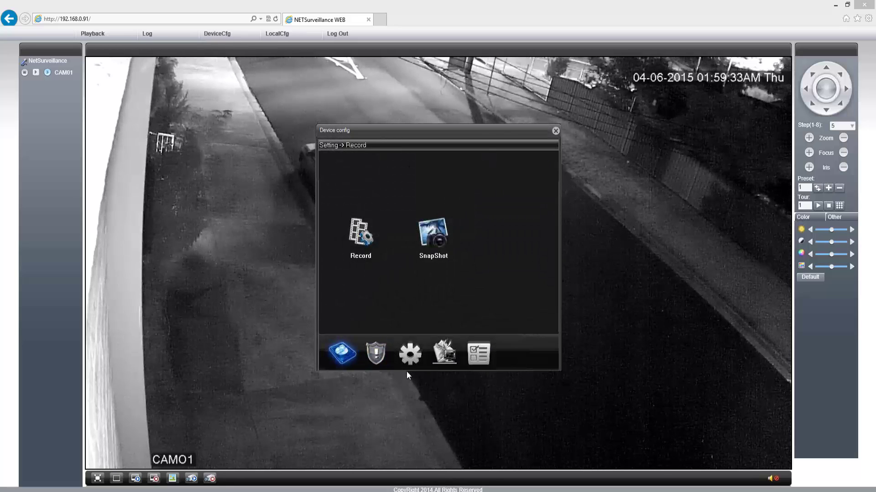
{"action": "left_click", "coordinate": [413, 357]}
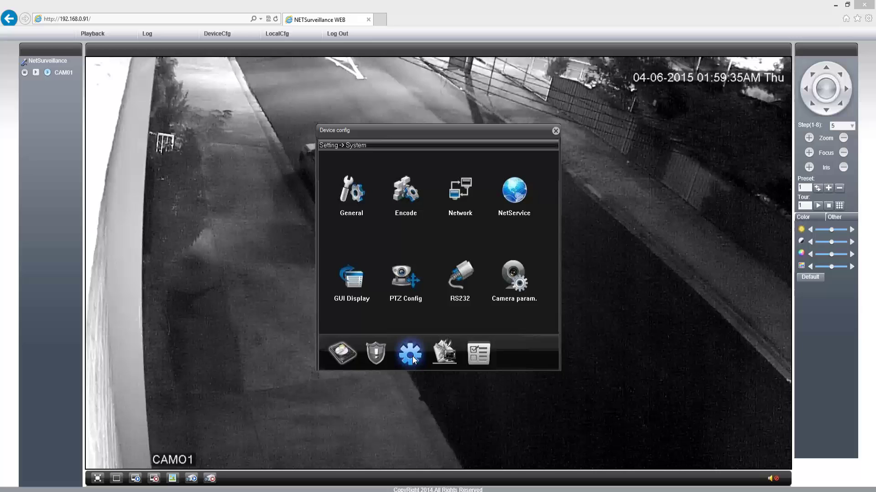
Step: Check in NetService that RTSP is enabled on port 554, then close Device config unchanged
{"action": "left_click", "coordinate": [520, 199]}
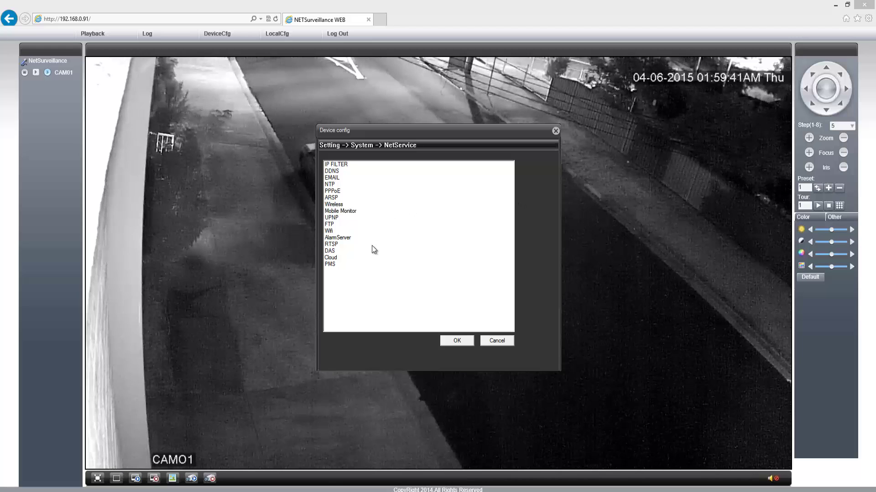
{"action": "double_click", "coordinate": [332, 245]}
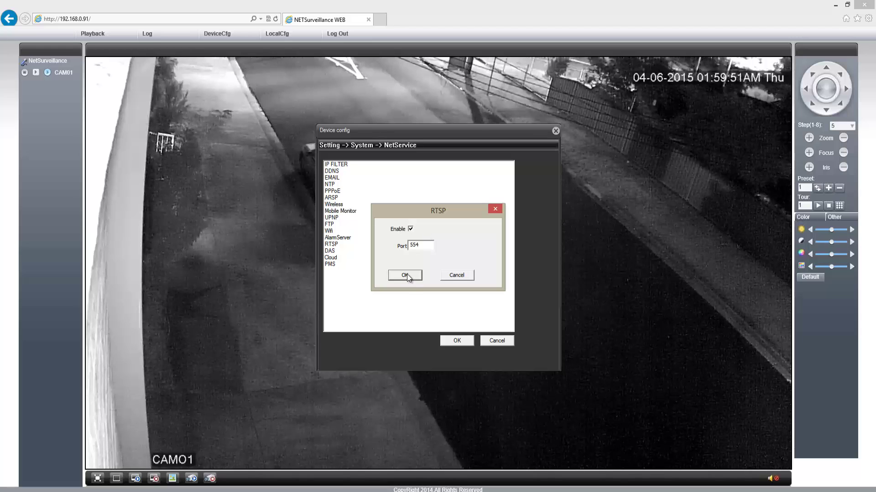
{"action": "left_click", "coordinate": [463, 277]}
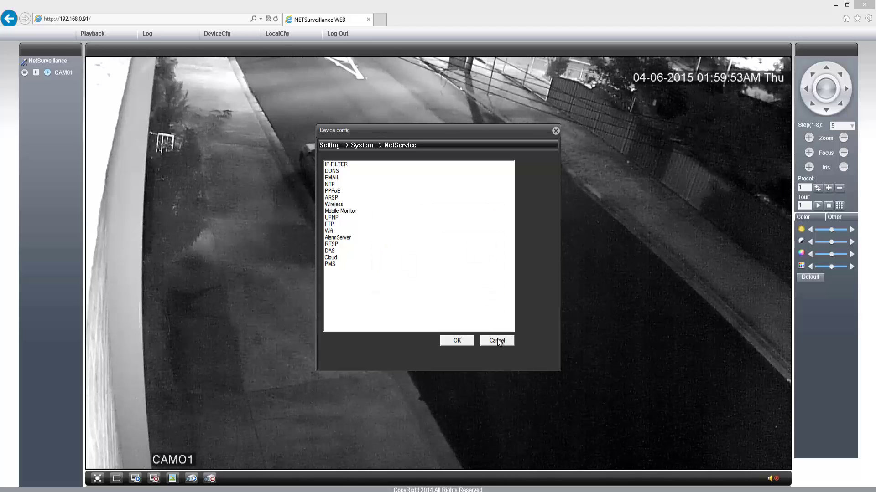
{"action": "left_click", "coordinate": [498, 342]}
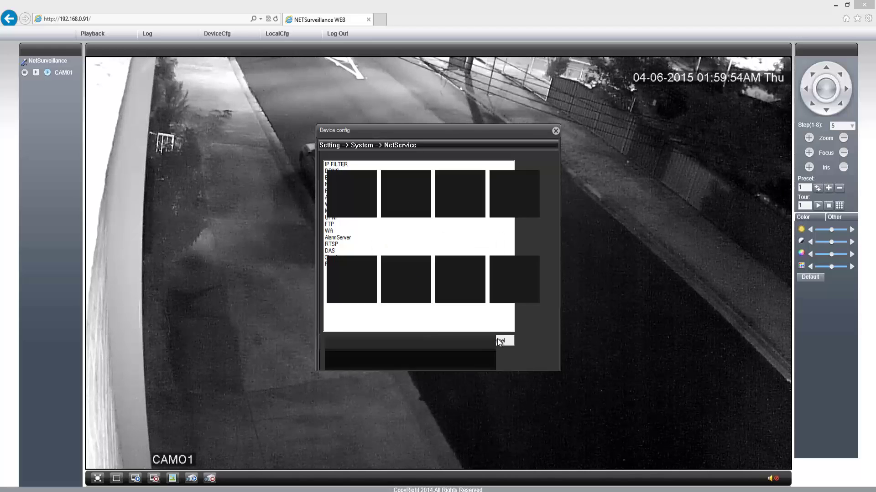
{"action": "left_click", "coordinate": [556, 131]}
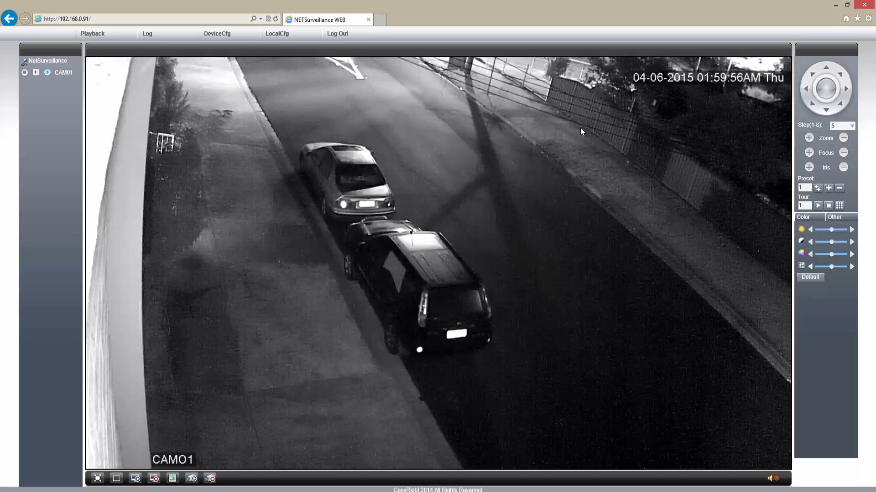
Step: Back in iSpy, scan for ONVIF cameras and use the NVT camera's 1280x720 RTSP stream
{"action": "left_click", "coordinate": [836, 4]}
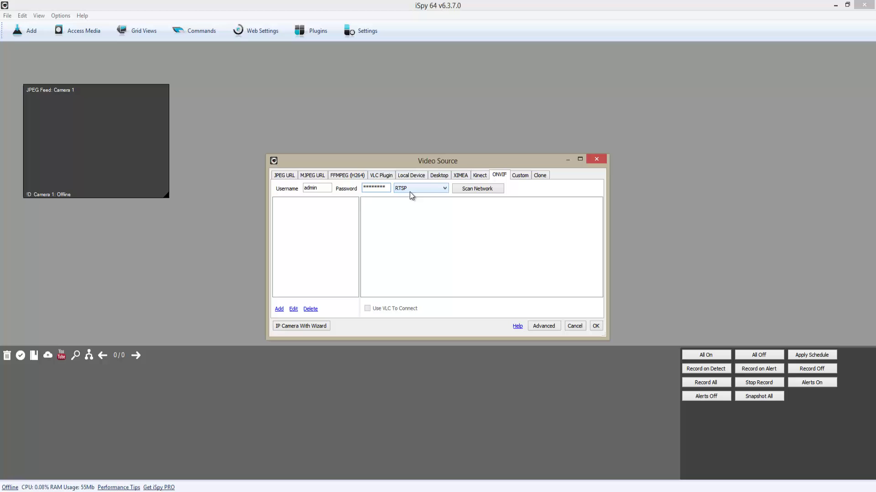
{"action": "left_click", "coordinate": [473, 191]}
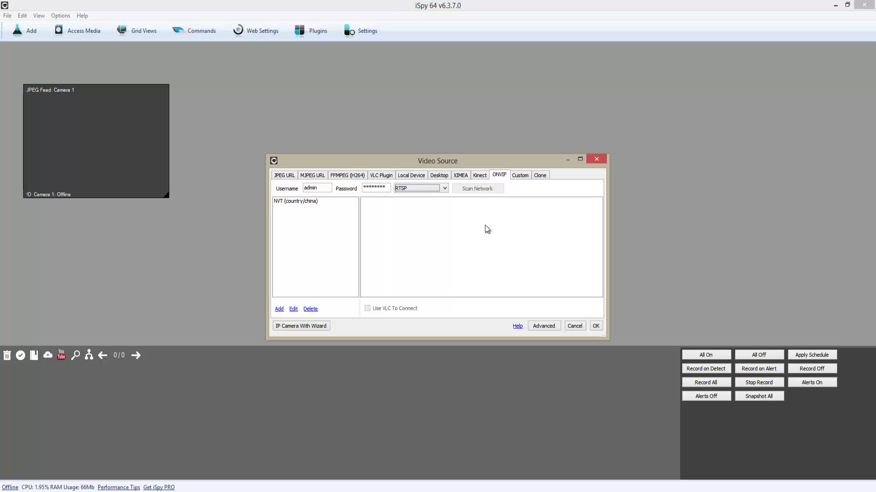
{"action": "left_click", "coordinate": [291, 202]}
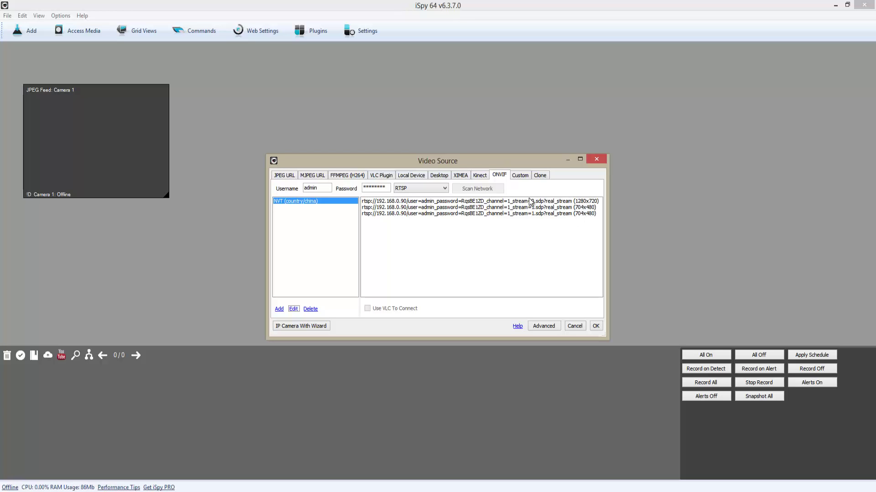
{"action": "left_click", "coordinate": [586, 203]}
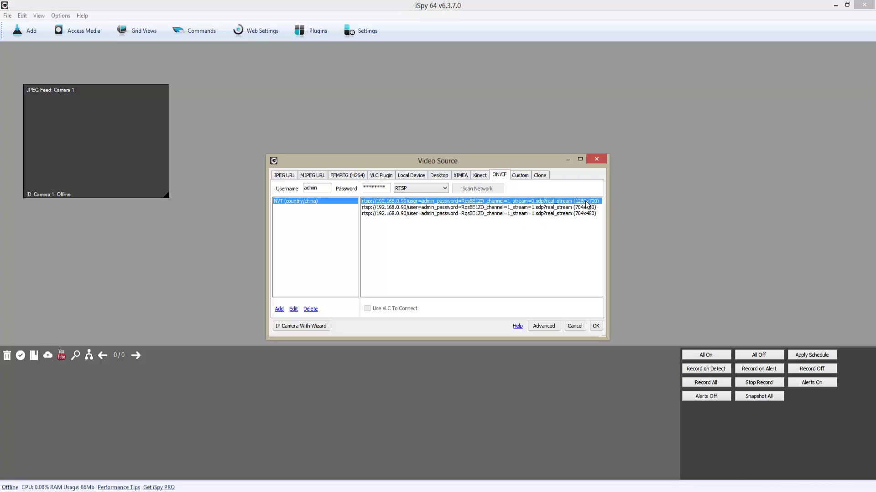
Step: Confirm the video source and add the camera to the wizard as make NVT, model SC10IP
{"action": "left_click", "coordinate": [596, 326]}
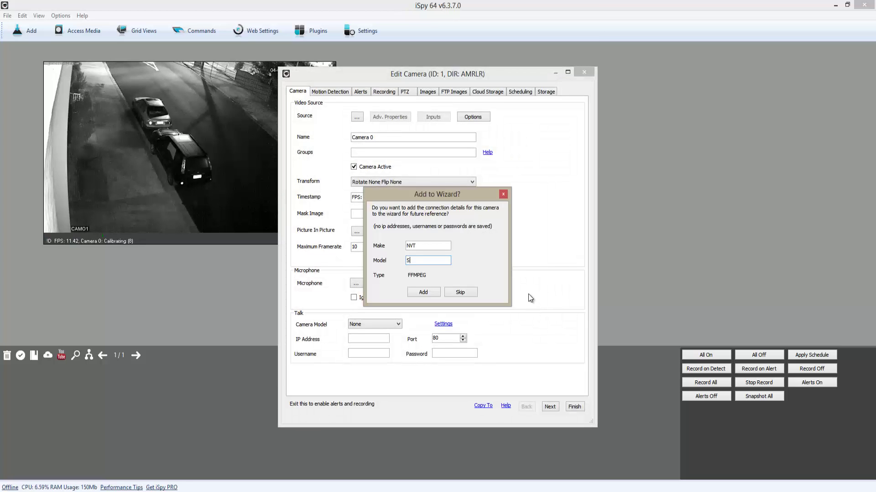
{"action": "type", "text": "10"}
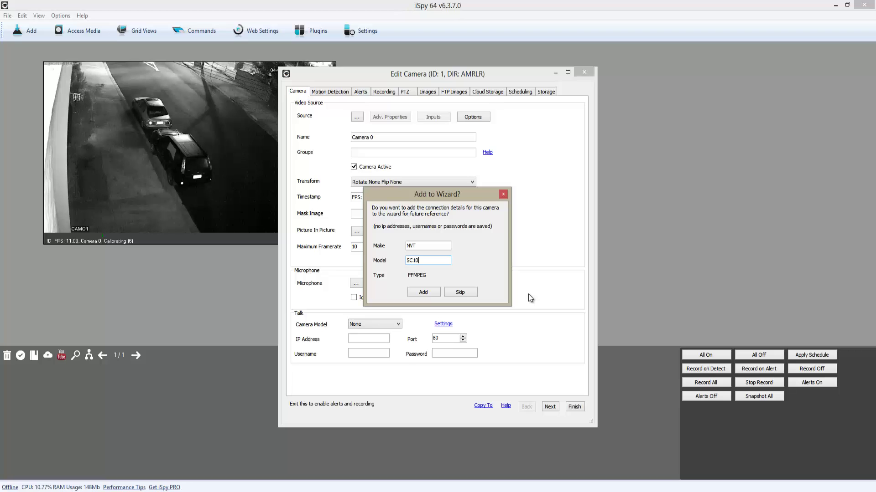
{"action": "type", "text": "IP"}
{"action": "left_click", "coordinate": [434, 296]}
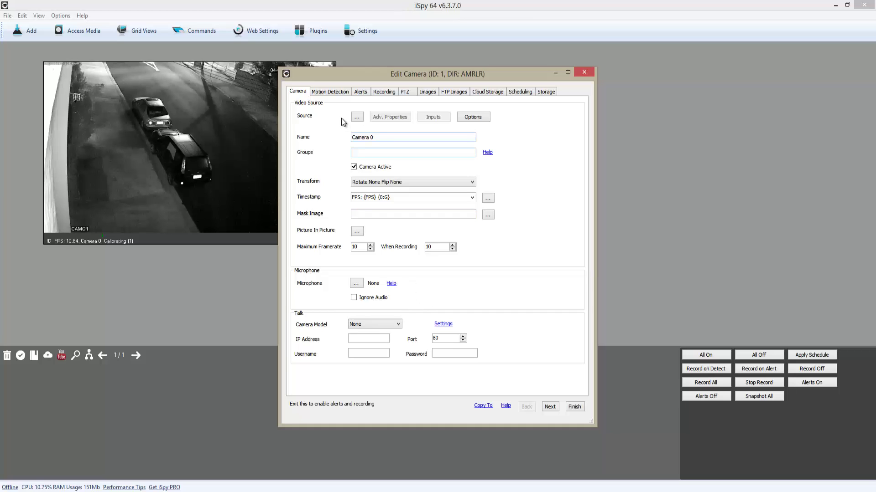
Step: Raise Camera 0's motion trigger range to 37.404–100 and view its Recording settings
{"action": "left_click", "coordinate": [335, 92]}
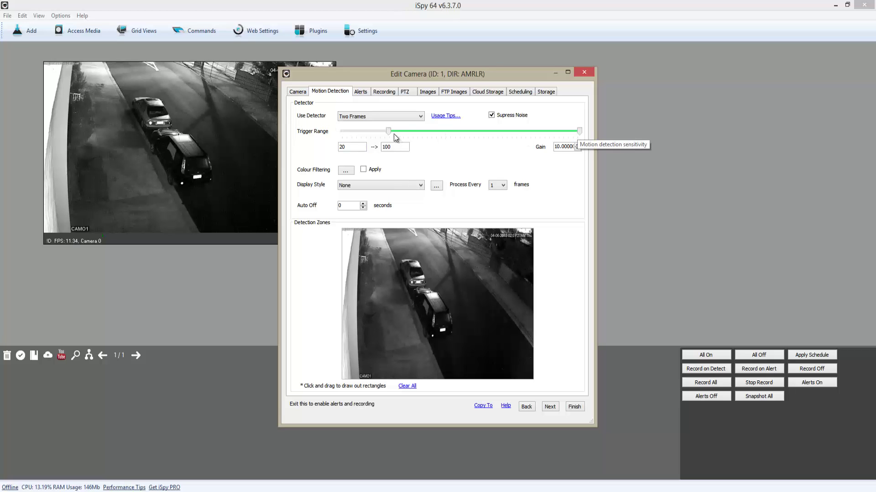
{"action": "left_click_drag", "start_coordinate": [391, 132], "coordinate": [431, 135]}
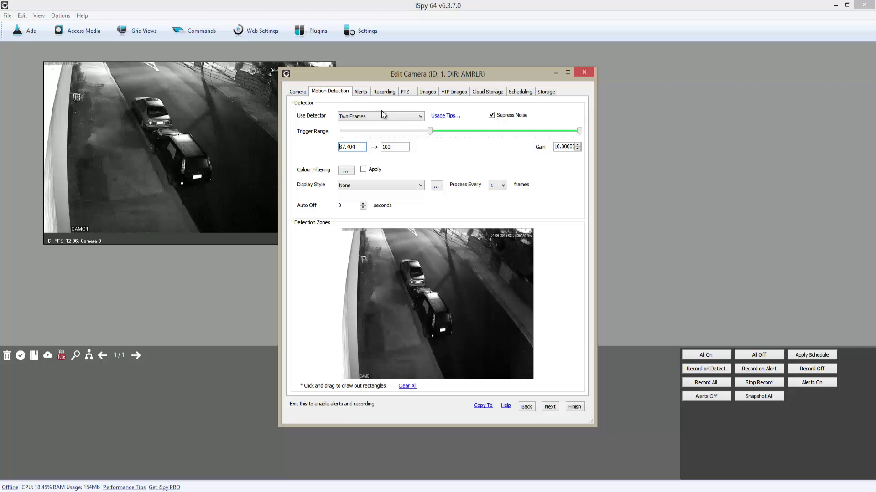
{"action": "left_click", "coordinate": [384, 94]}
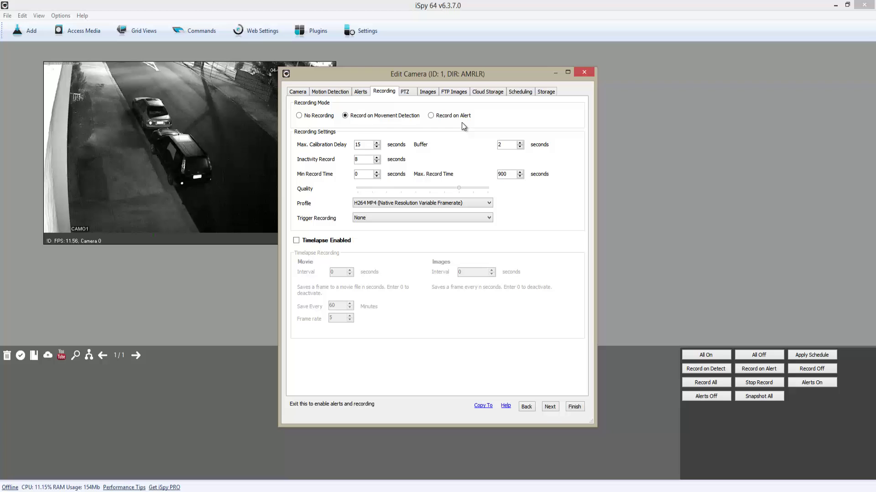
Step: Record as Mobile Compatible MP4 (480x320), enable storage management with max folder size 5, and finish
{"action": "left_click", "coordinate": [362, 205]}
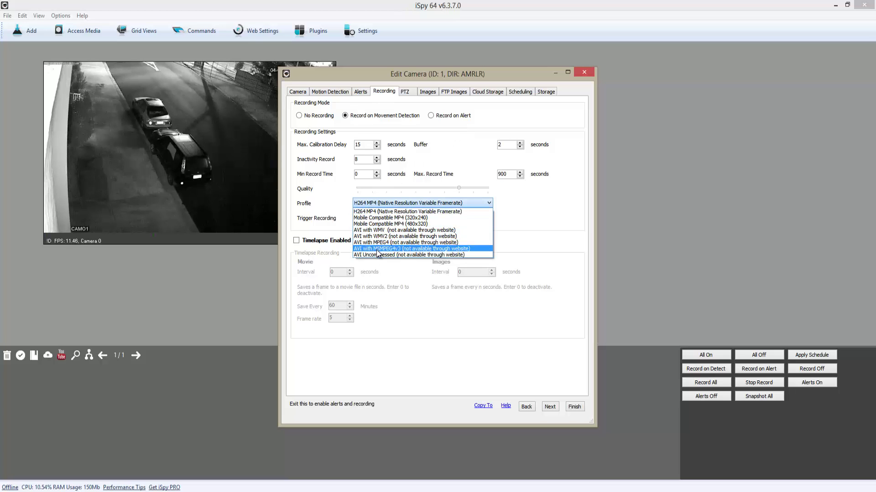
{"action": "left_click", "coordinate": [383, 223]}
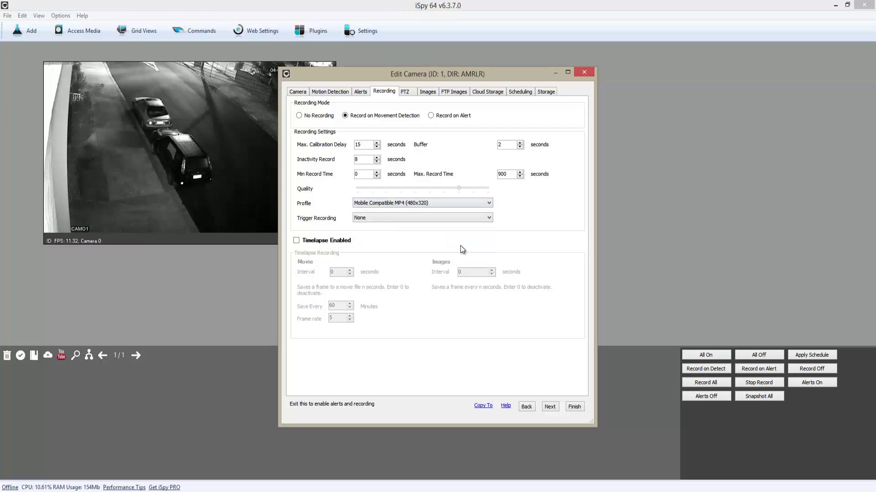
{"action": "left_click", "coordinate": [544, 93]}
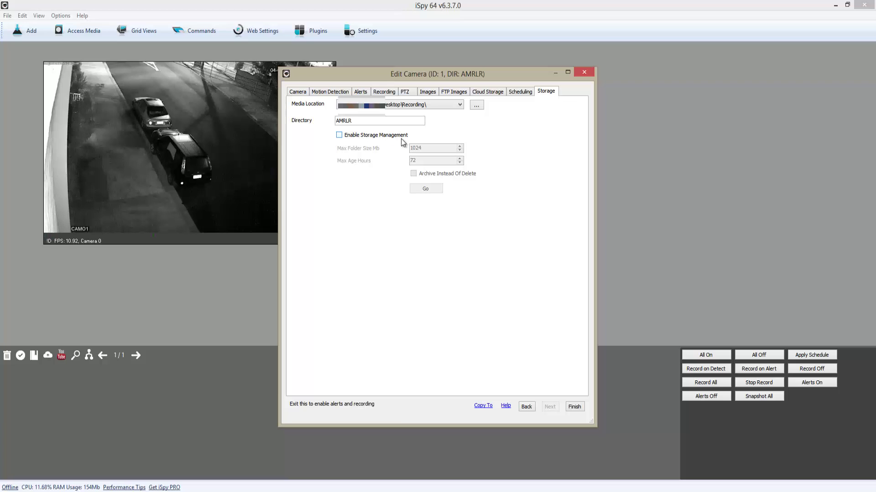
{"action": "left_click", "coordinate": [364, 138]}
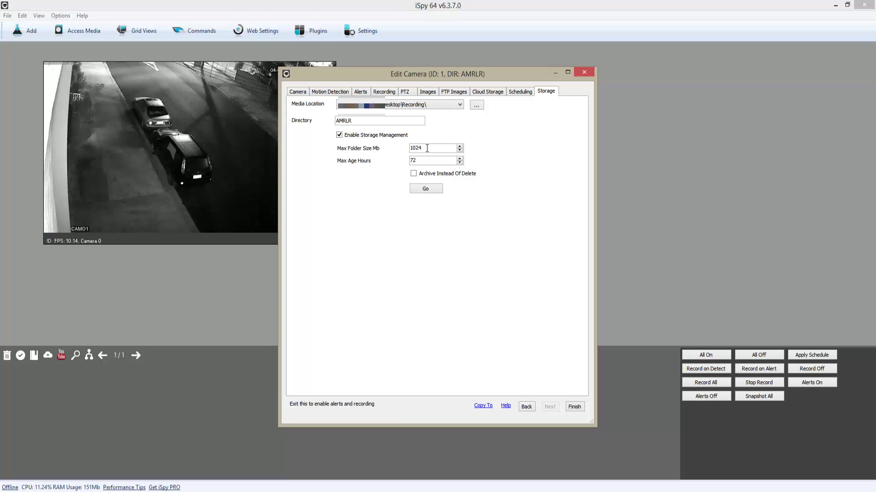
{"action": "type", "text": "500"}
{"action": "left_click", "coordinate": [575, 407]}
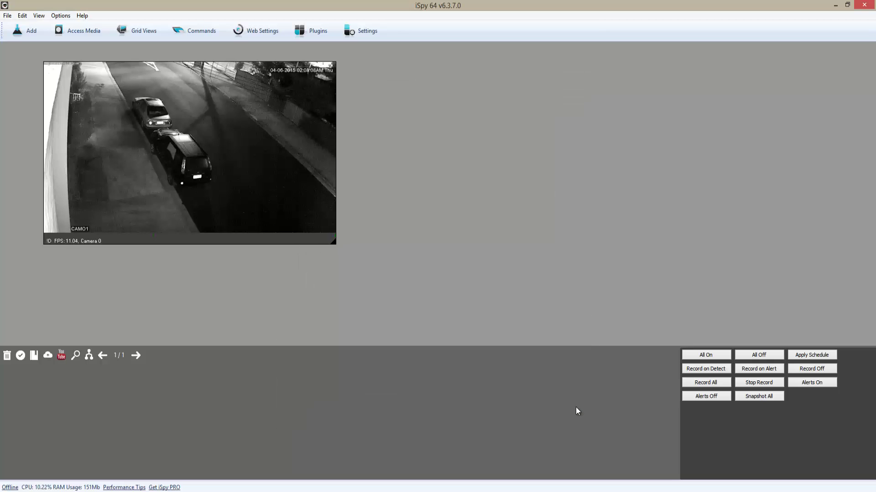
Step: Enlarge Camera 0's live view and wait for a motion-triggered recording under 6/4/2015
{"action": "double_click", "coordinate": [268, 164]}
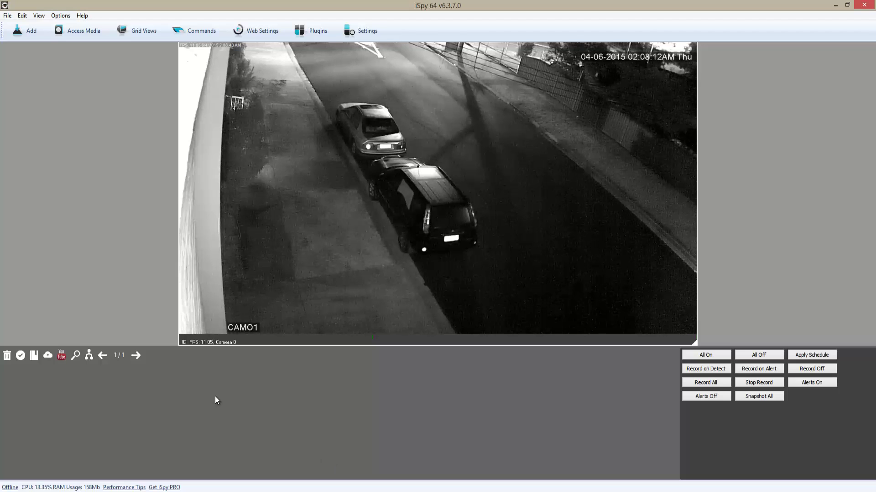
{"action": "mouse_move", "coordinate": [199, 342]}
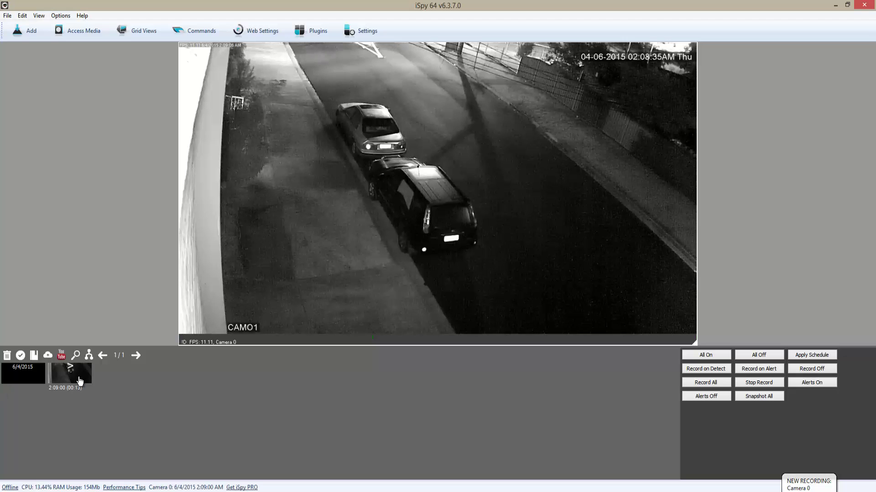
Step: Minimize iSpy and browse to the Recording\video\AMRLR folder in File Explorer
{"action": "left_click", "coordinate": [835, 6]}
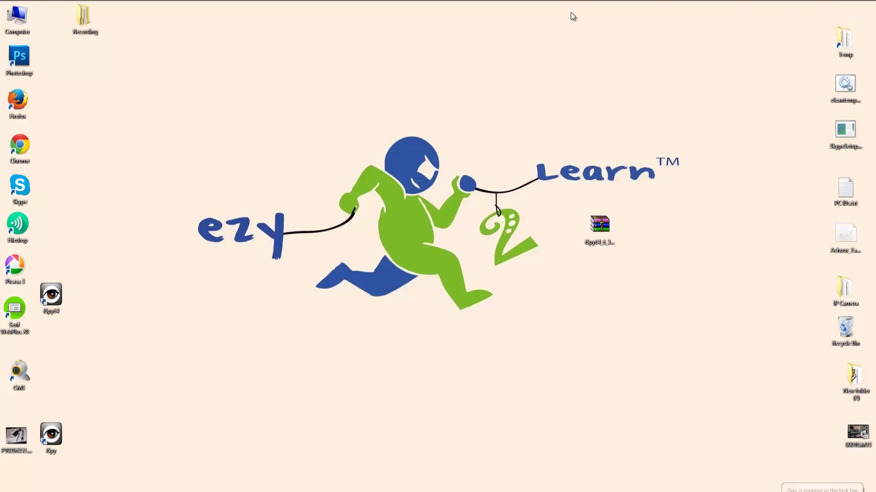
{"action": "double_click", "coordinate": [84, 21]}
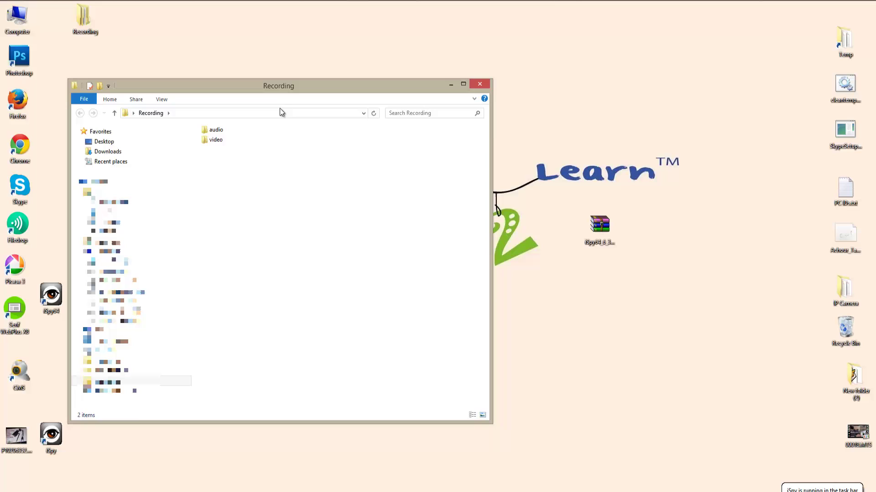
{"action": "left_click", "coordinate": [218, 140]}
{"action": "double_click", "coordinate": [220, 141]}
{"action": "double_click", "coordinate": [219, 130]}
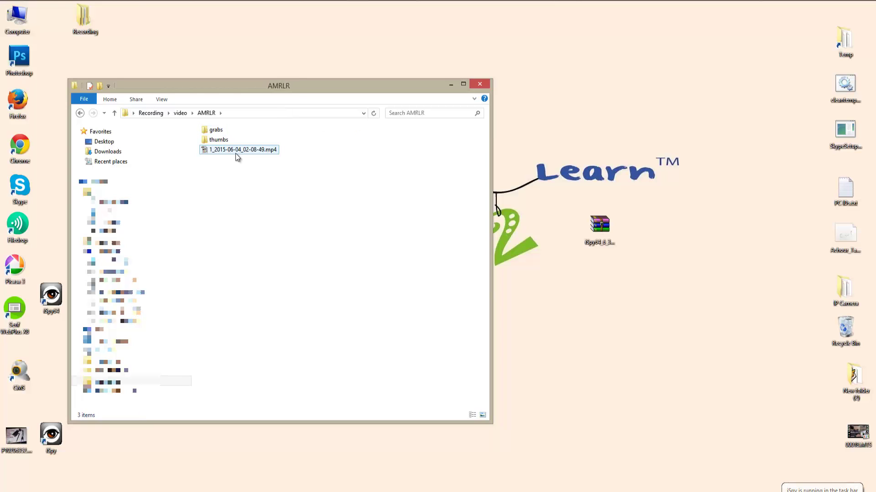
Step: Play the clip 1_2015-06-04_02-08-49.mp4 in Media Player Classic
{"action": "double_click", "coordinate": [236, 153]}
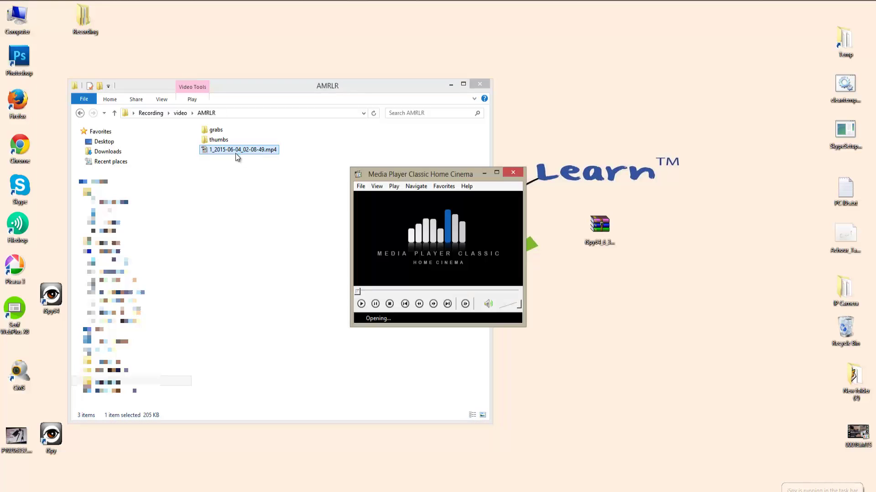